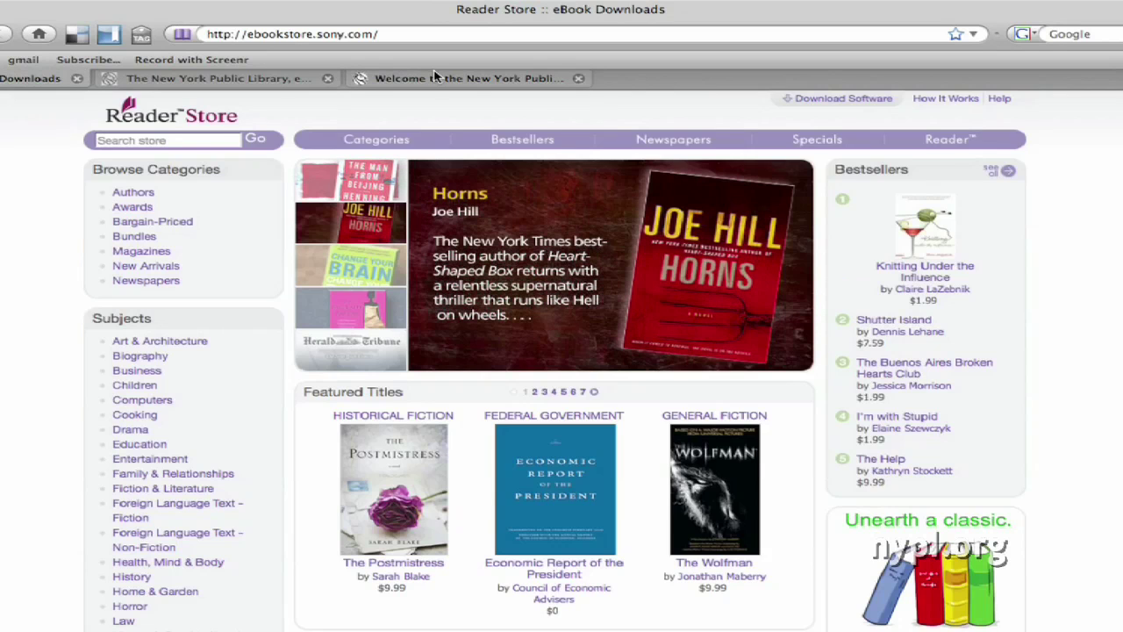
- View the Reader Library 3.1 download page, then switch to the eNYPL ebooks page
left_click(816, 103)
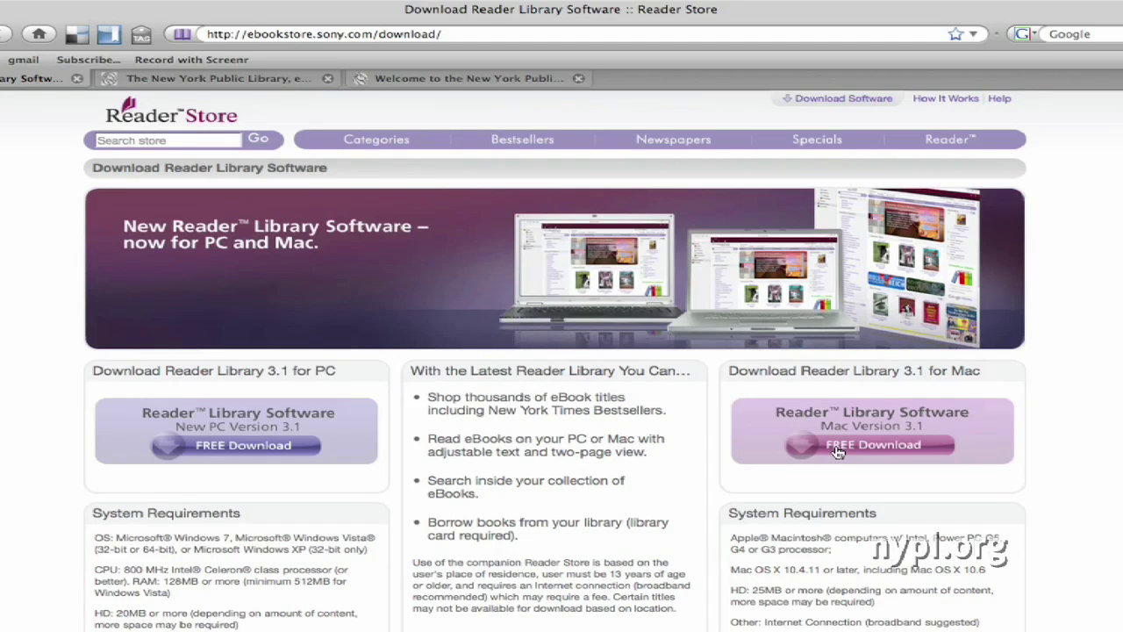
left_click(234, 81)
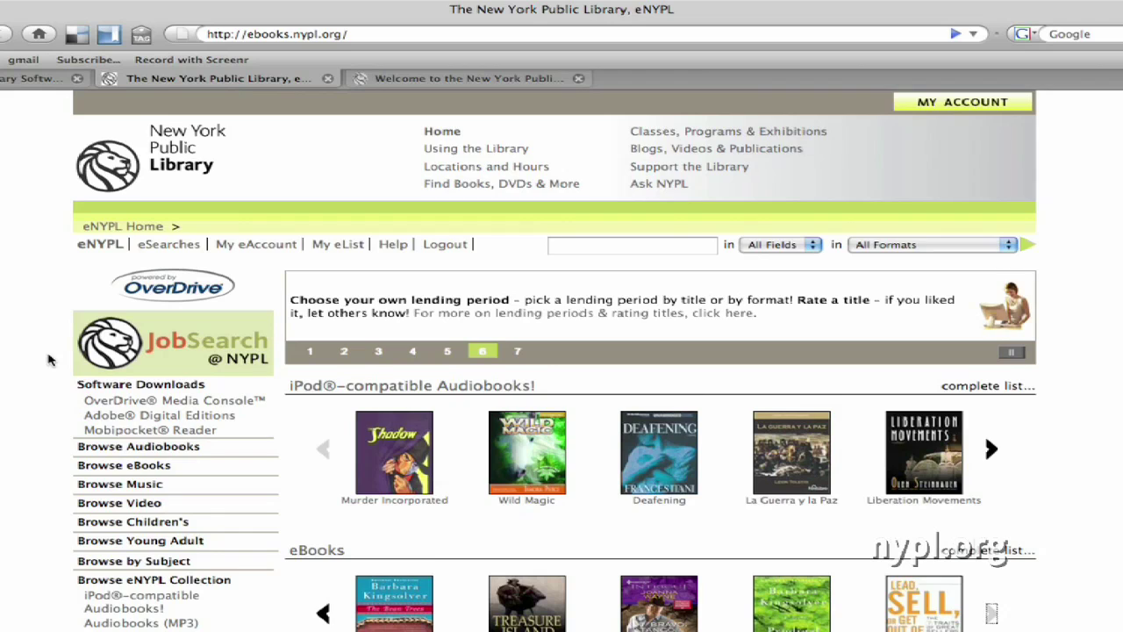
scroll(47, 360, "down", 5)
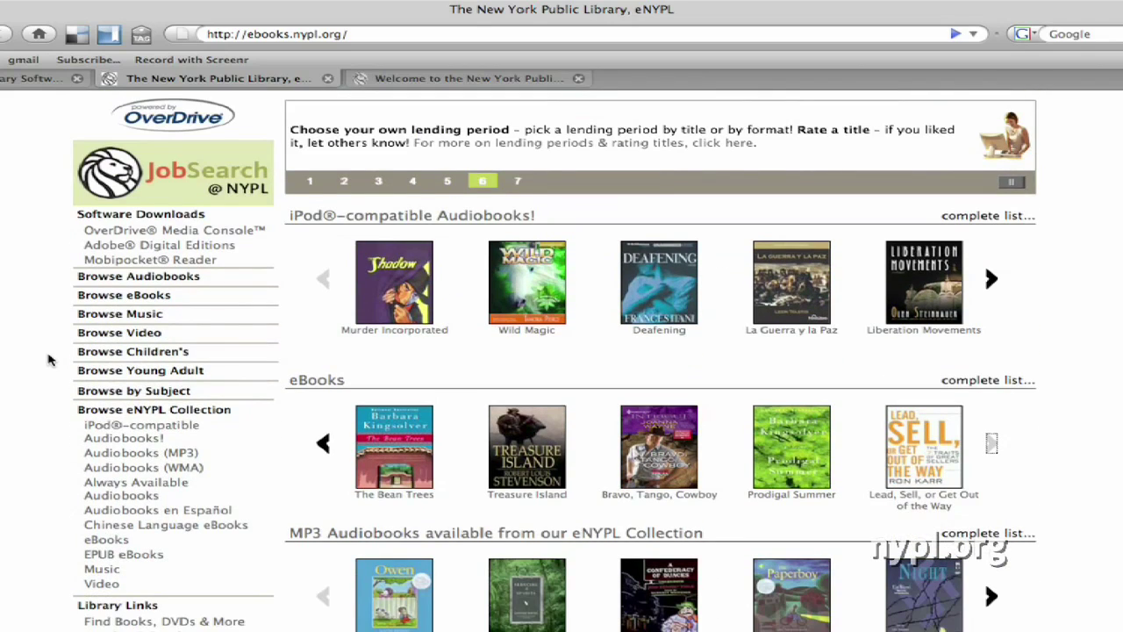
mouse_move(76, 302)
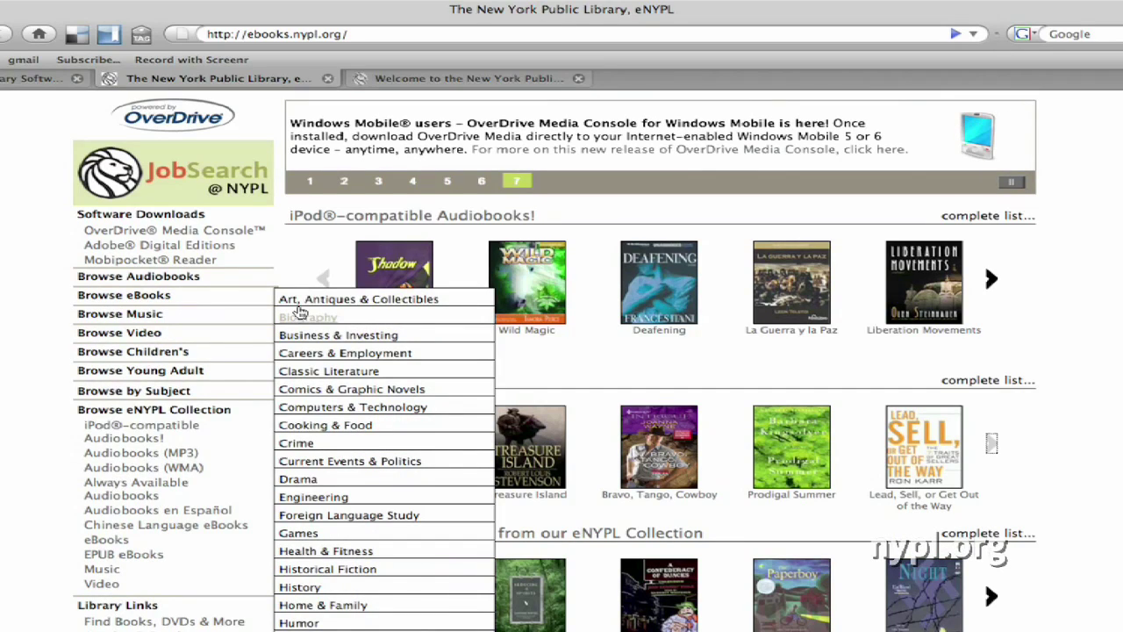
scroll(302, 386, "down", 5)
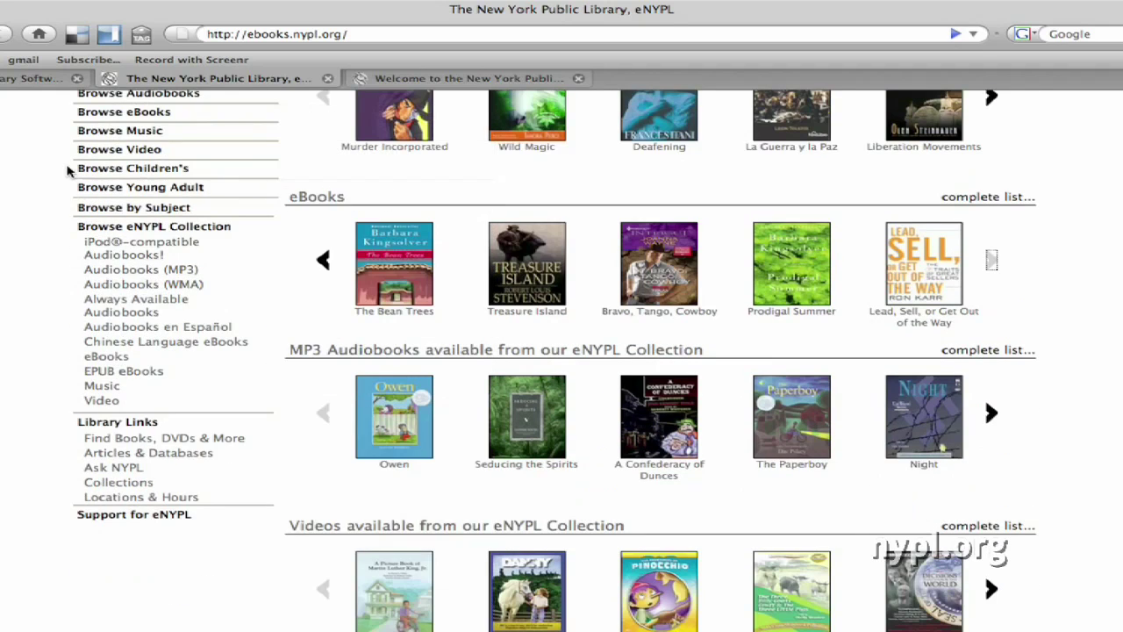
mouse_move(85, 178)
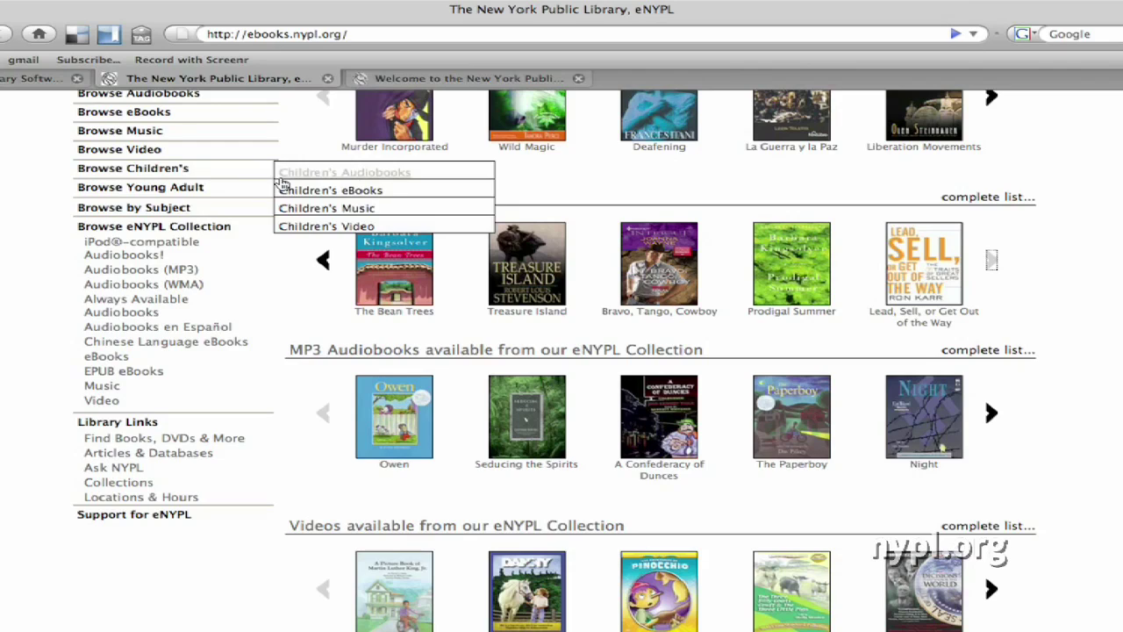
mouse_move(220, 187)
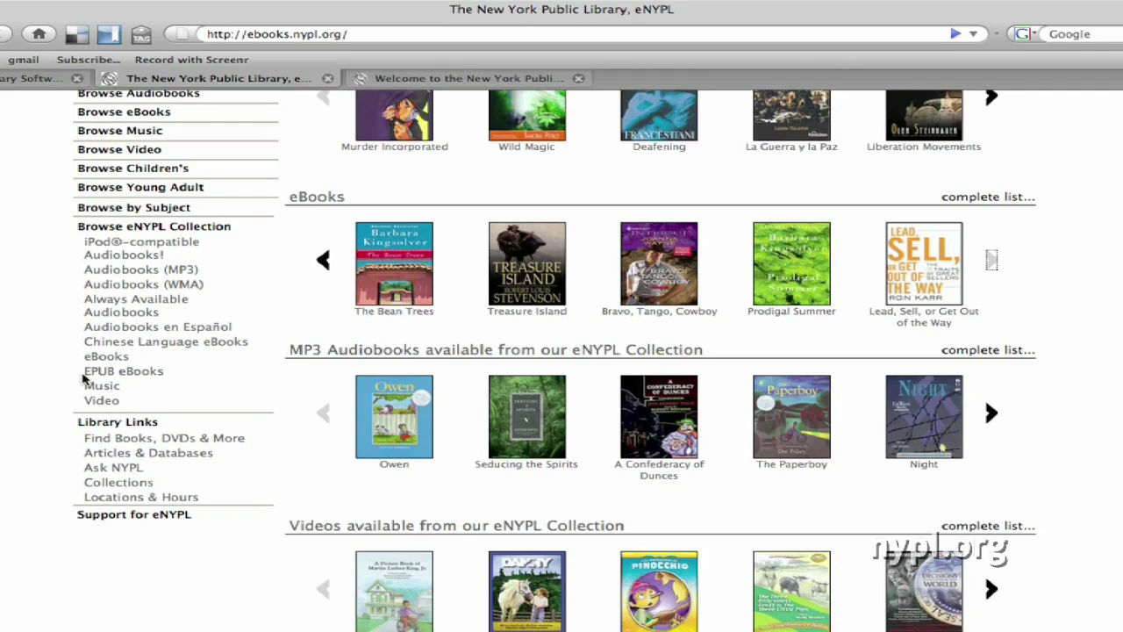
scroll(87, 381, "up", 5)
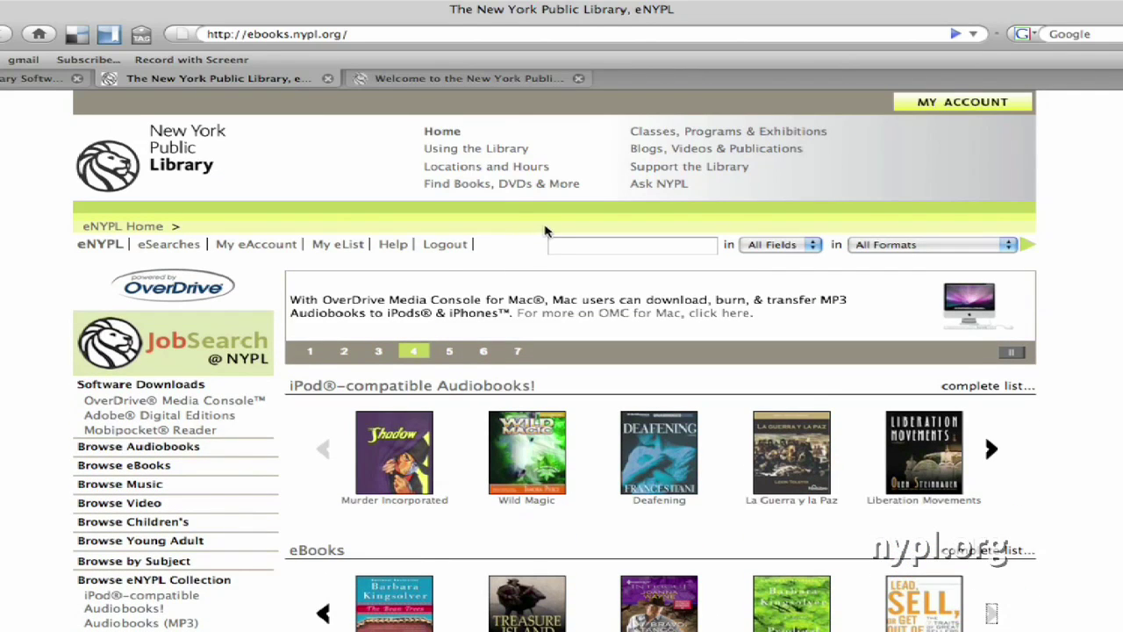
- Check the All Fields and All Formats choices, then list the EPUB eBooks collection
left_click(814, 245)
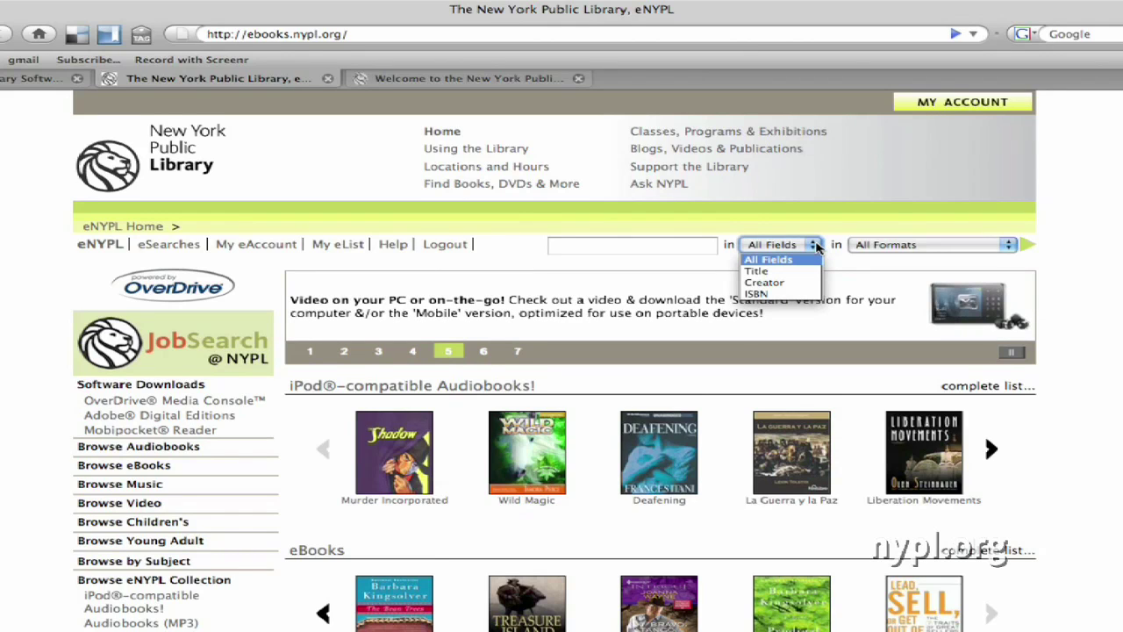
left_click(1011, 246)
left_click(1011, 246)
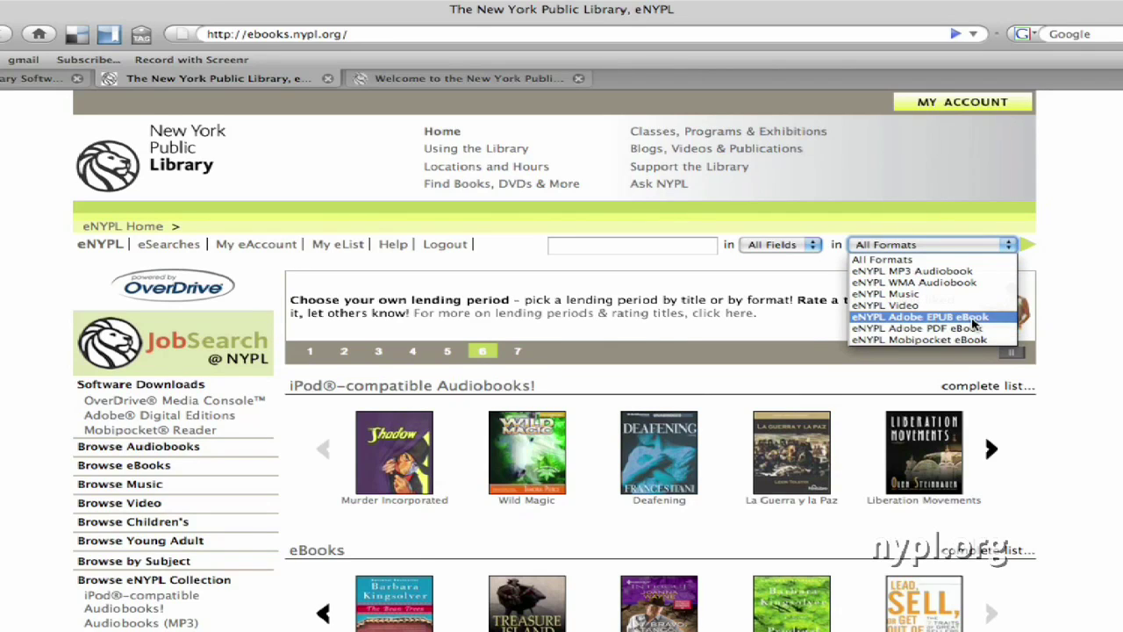
scroll(356, 309, "down", 8)
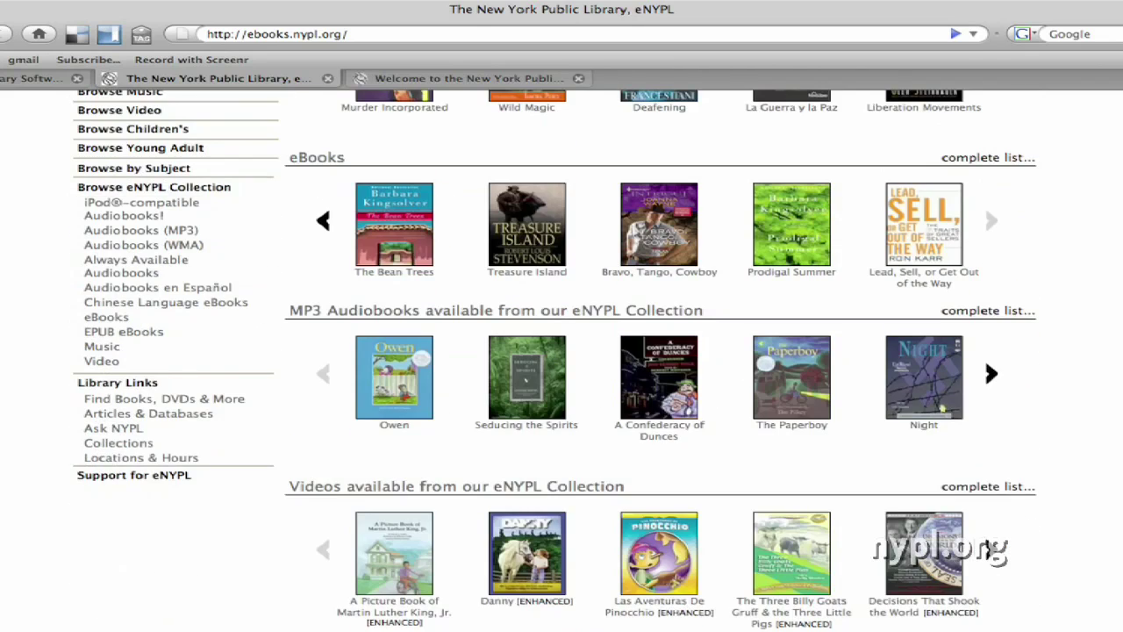
left_click(91, 330)
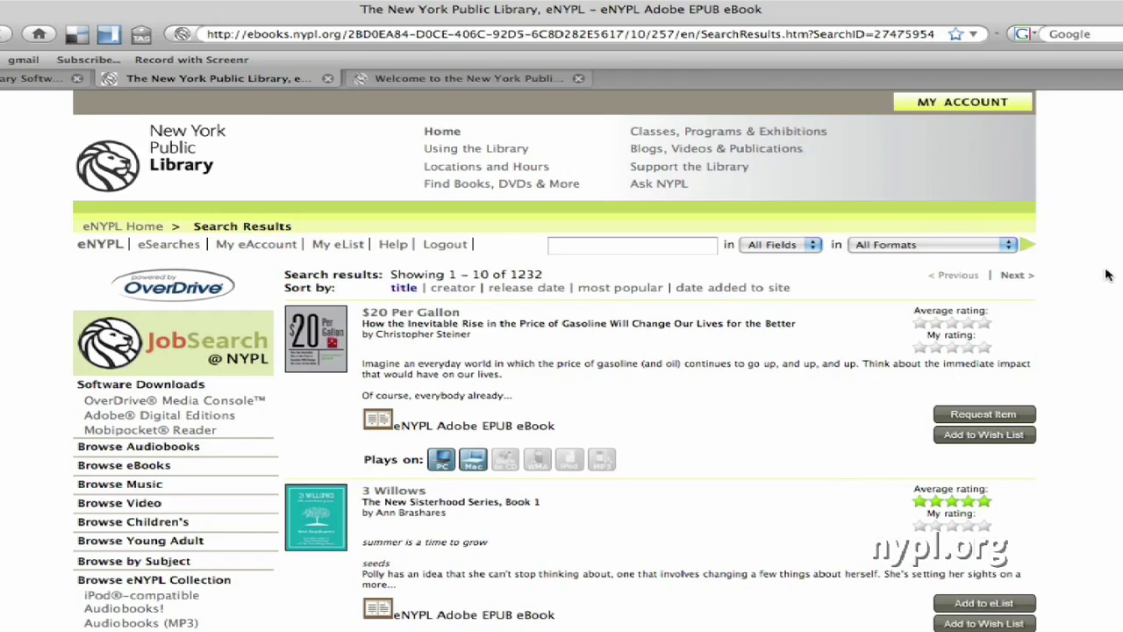
- Add the 3 Willows Adobe EPUB eBook to the eList
scroll(1106, 275, "down", 10)
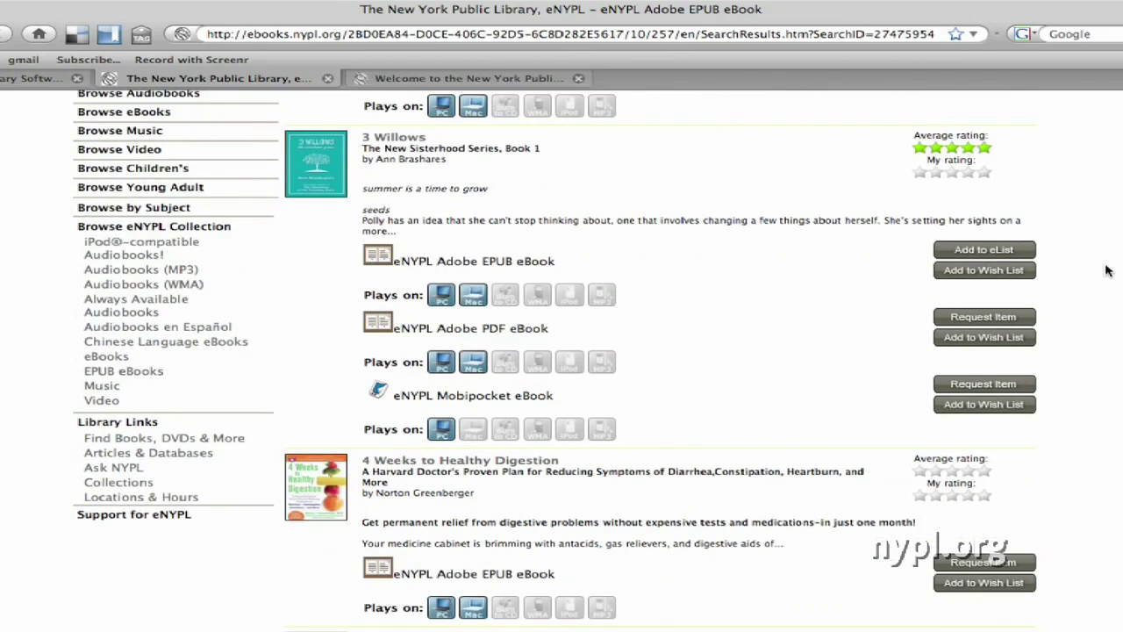
scroll(1106, 271, "down", 1)
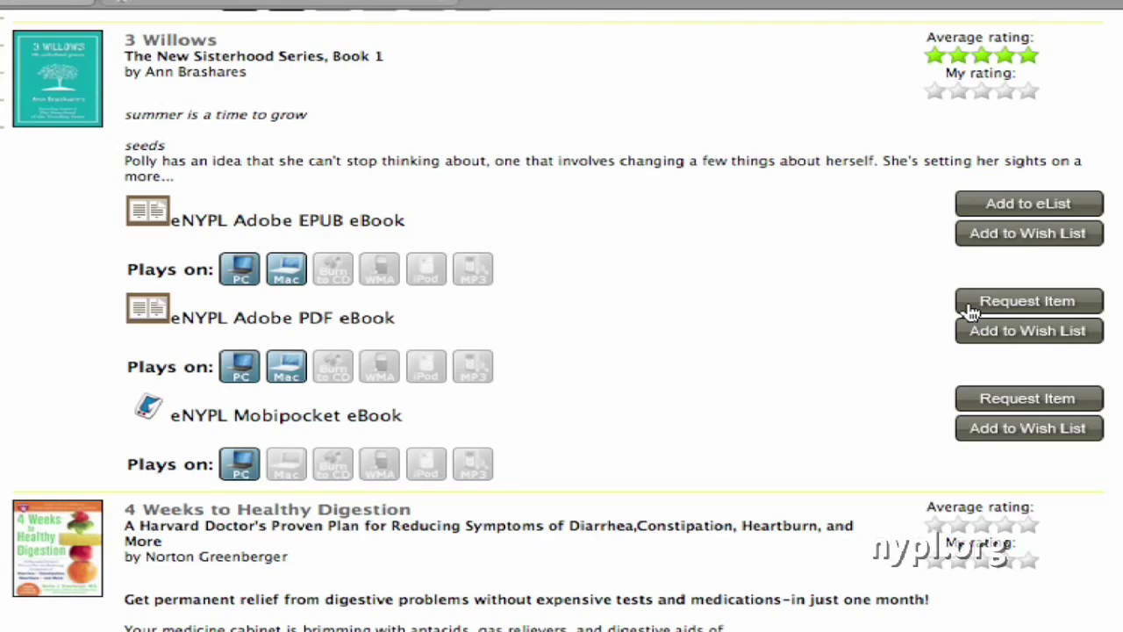
left_click(987, 205)
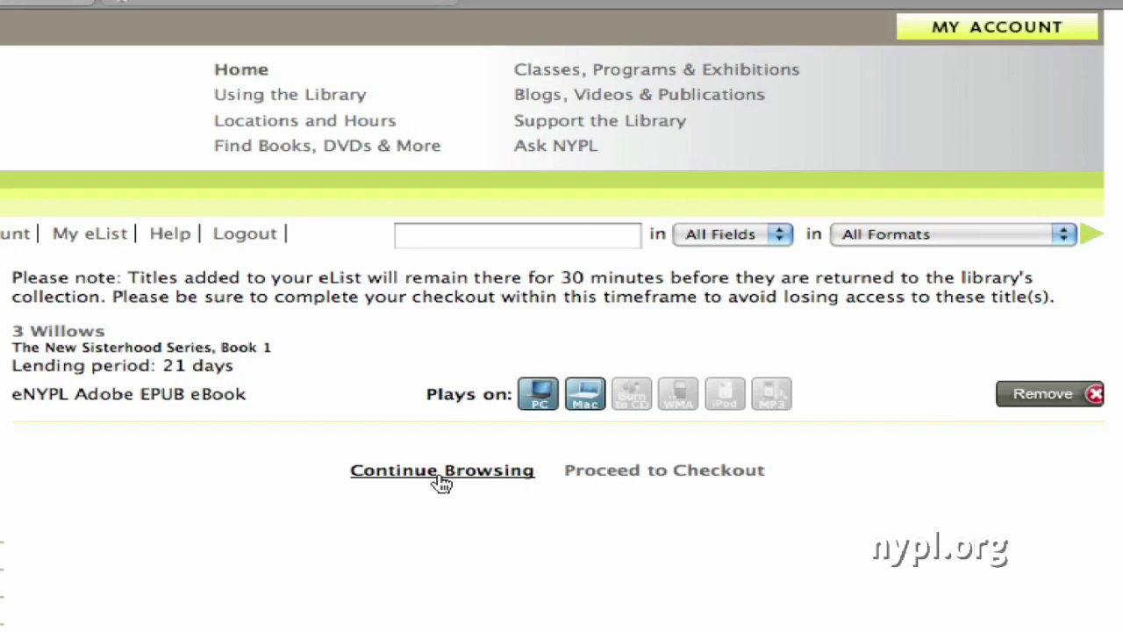
- Check out 3 Willows with a 7-day lending period, expiring Mar 01, 2010
left_click(614, 480)
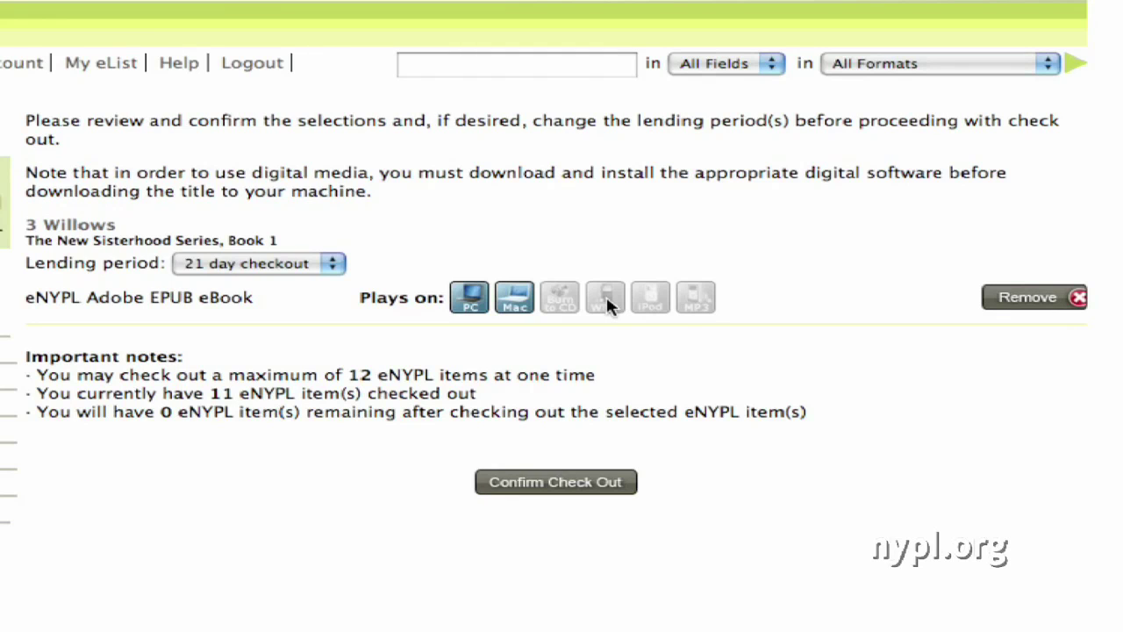
left_click(334, 264)
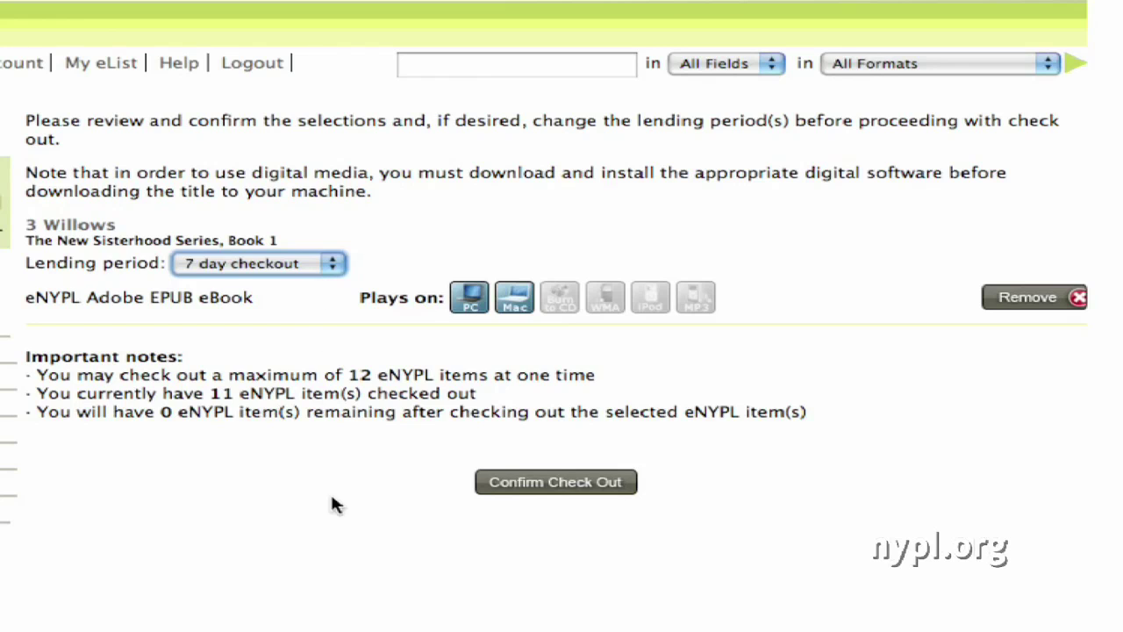
left_click(508, 493)
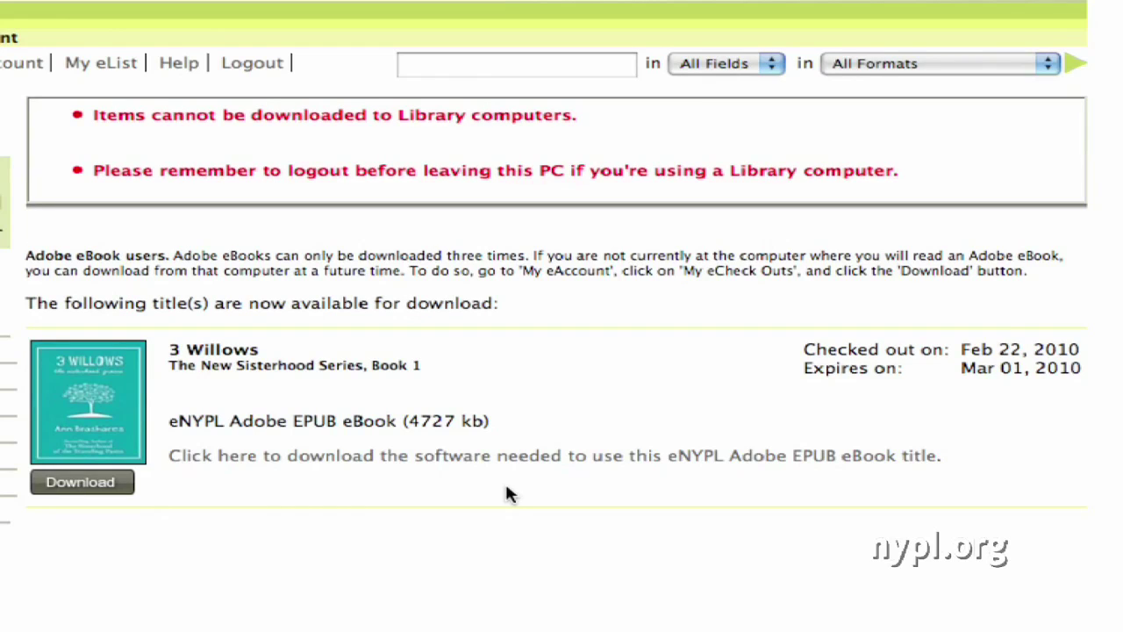
- Download 3 Willows and open the file with Reader Library.app
left_click(99, 493)
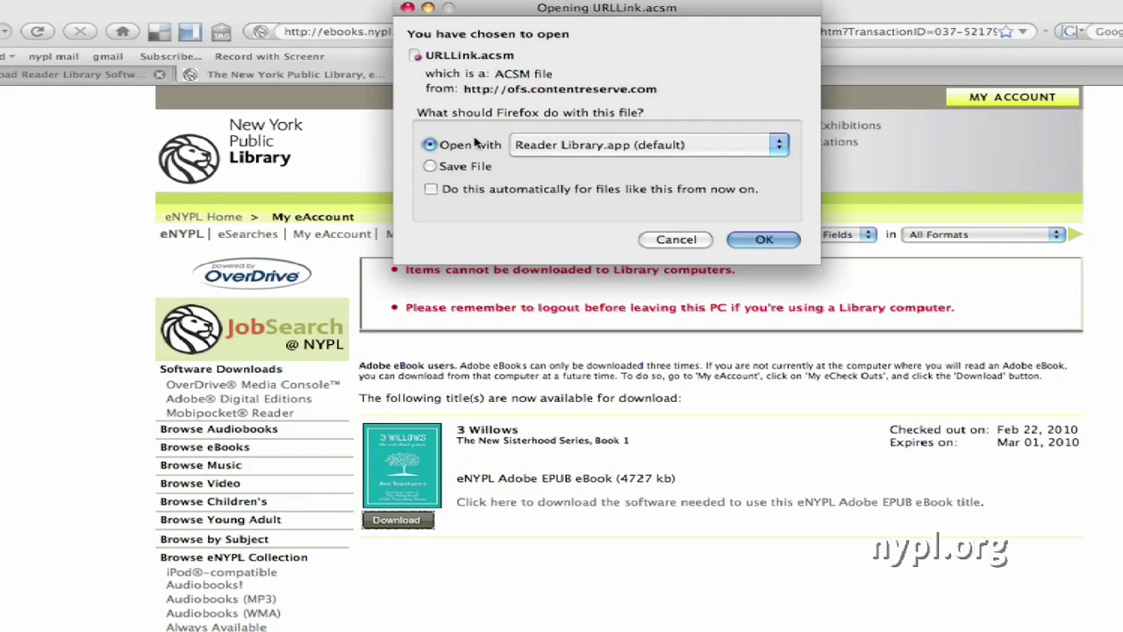
left_click(777, 147)
left_click(779, 147)
left_click(750, 238)
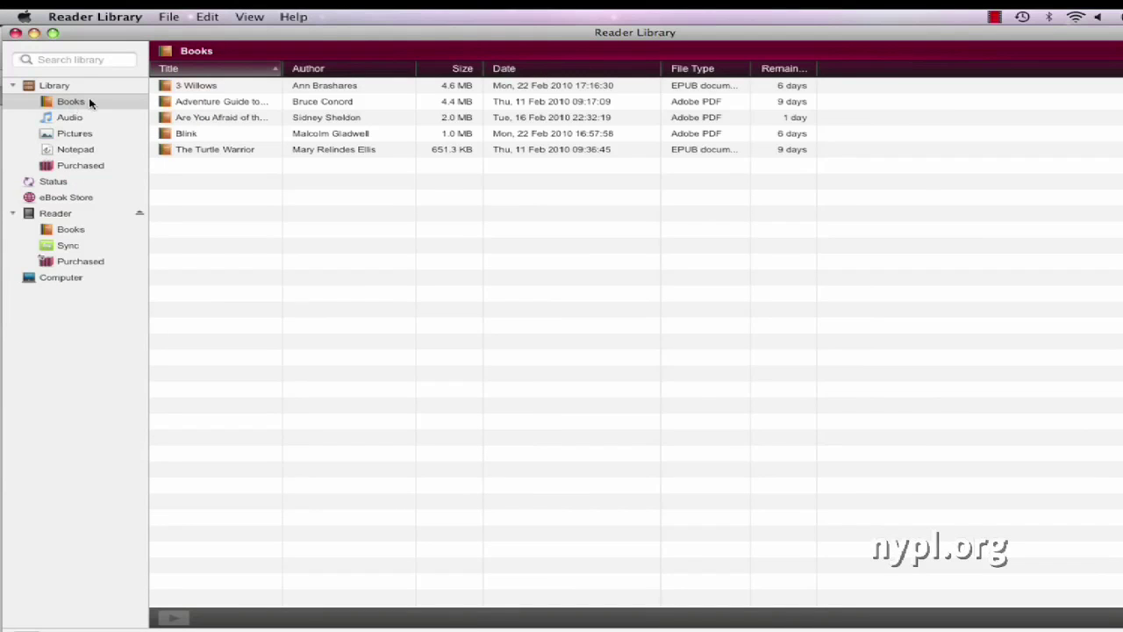
- Open 3 Willows, page ahead to the willow roots quote, then show the Reader's Sync settings
left_click(209, 87)
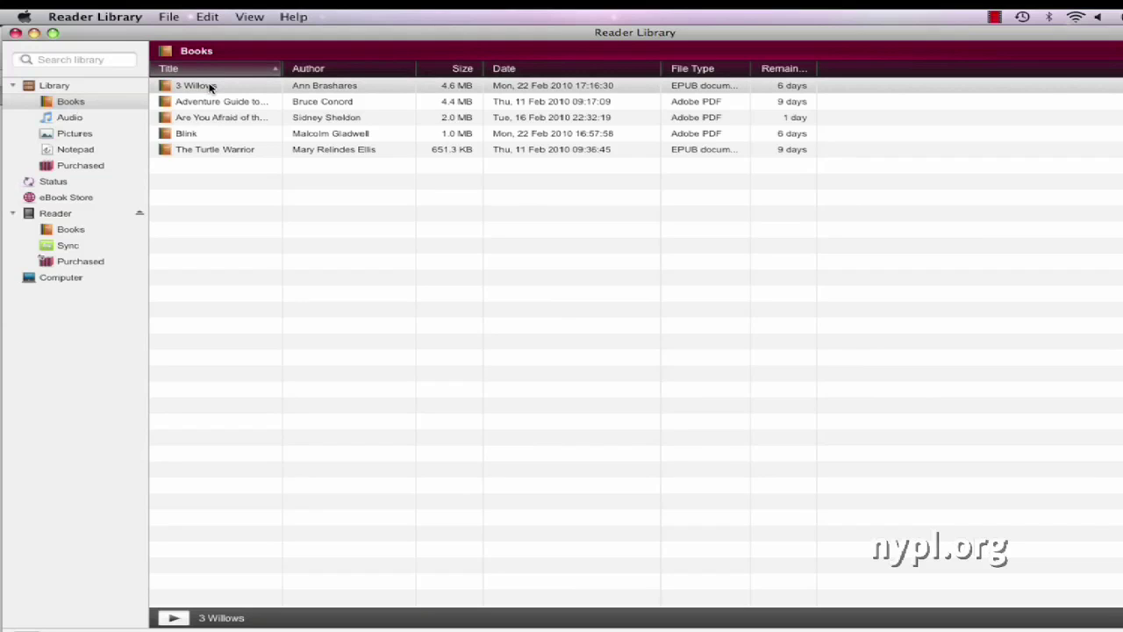
double_click(209, 87)
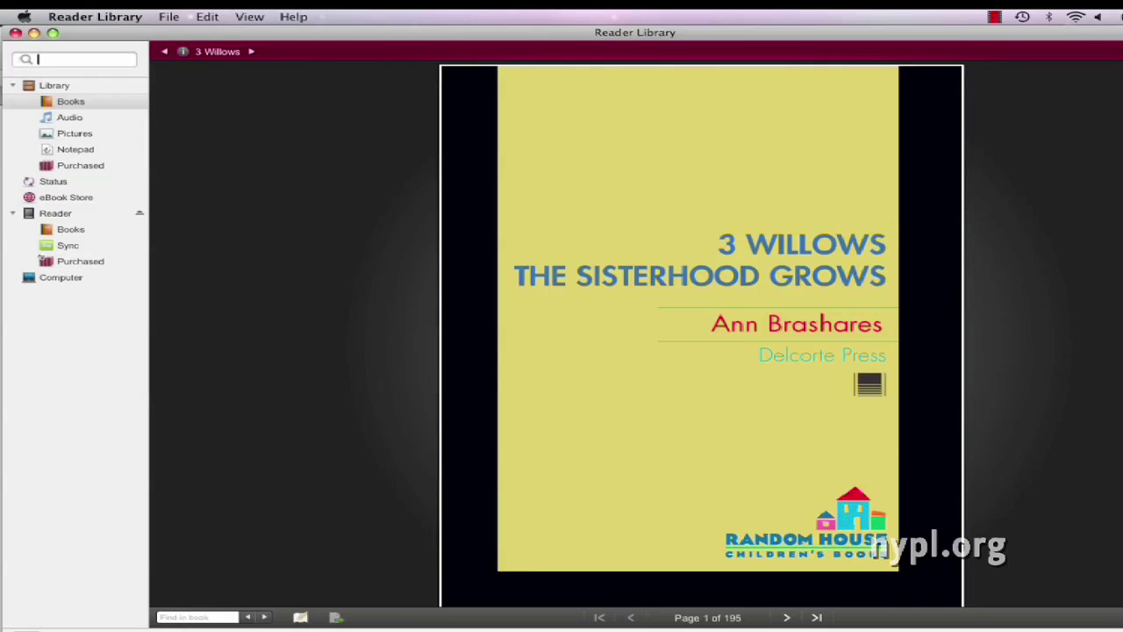
left_click(787, 618)
left_click(786, 617)
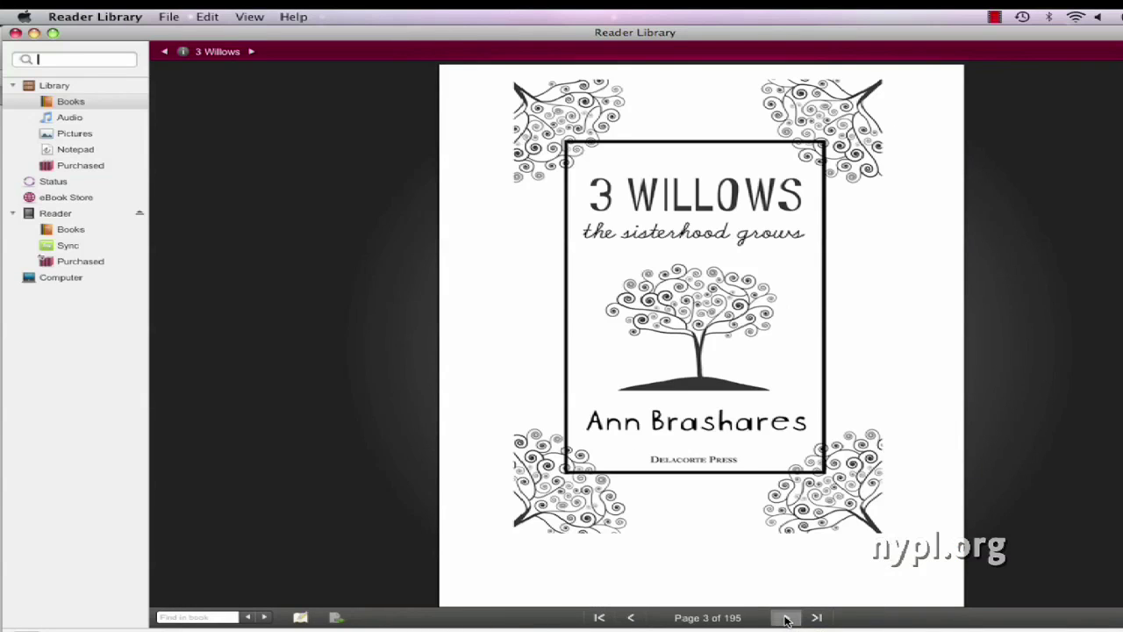
left_click(786, 618)
left_click(786, 617)
left_click(786, 617)
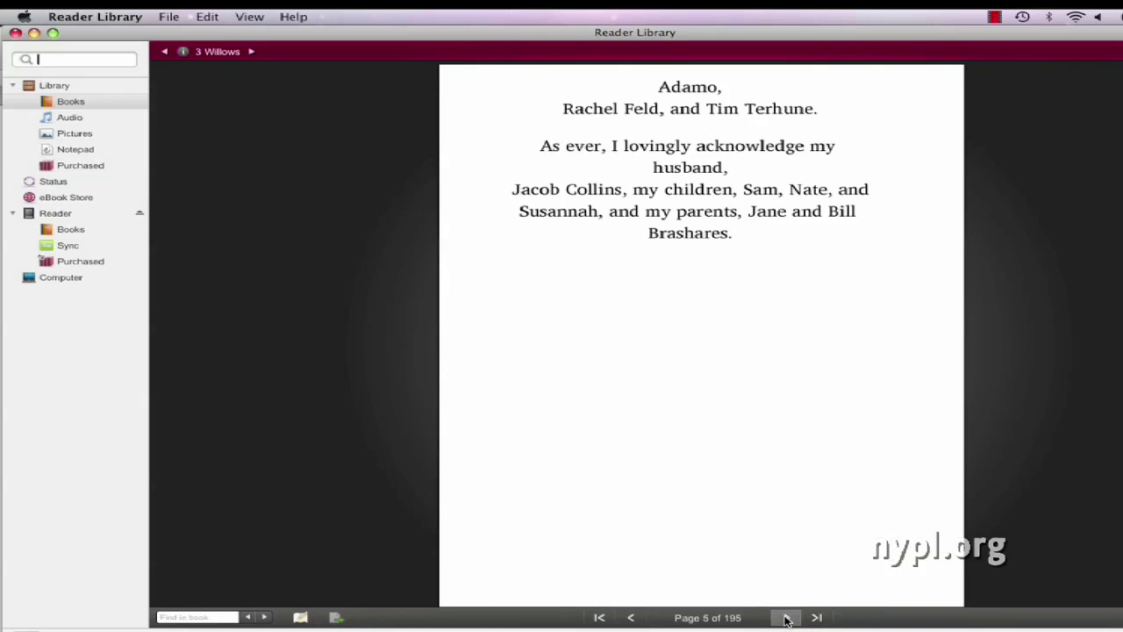
left_click(786, 618)
left_click(786, 618)
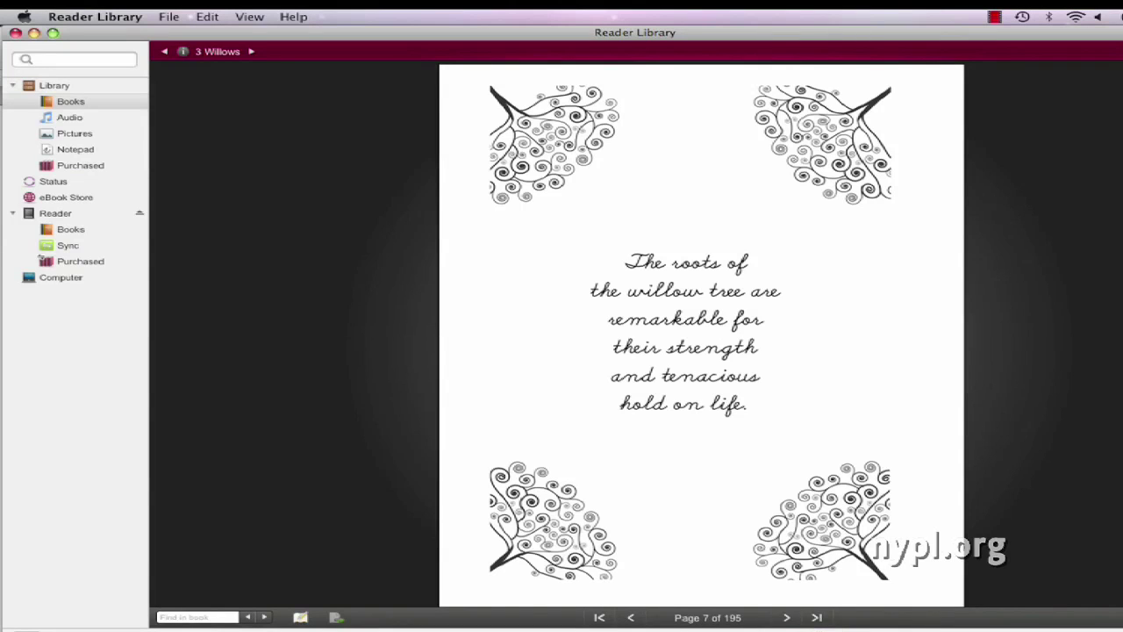
left_click(26, 215)
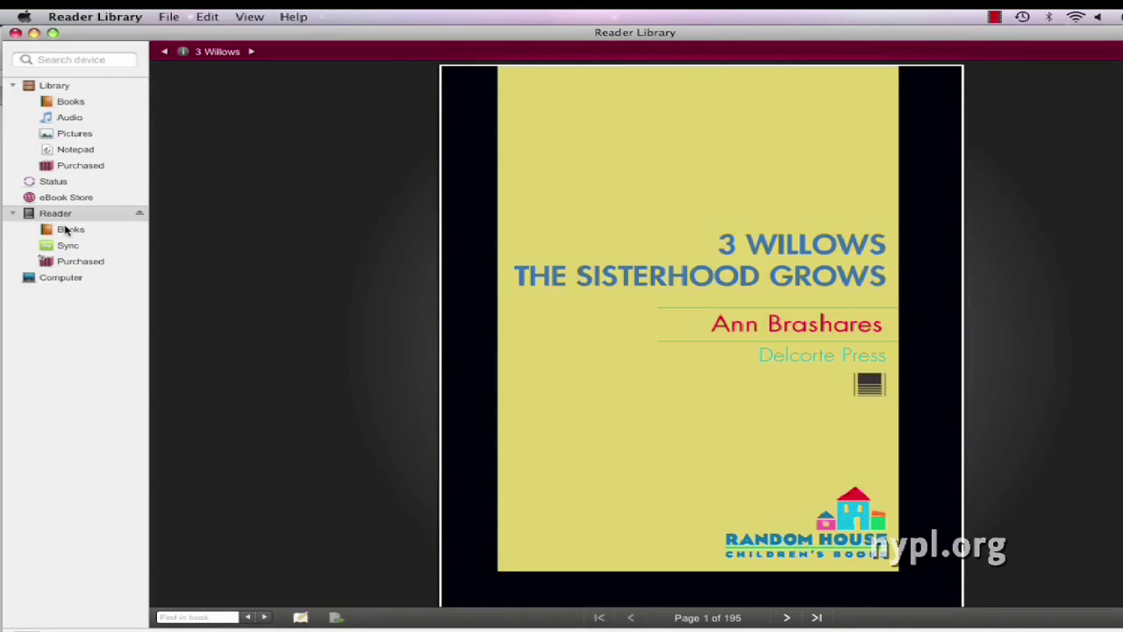
left_click(67, 246)
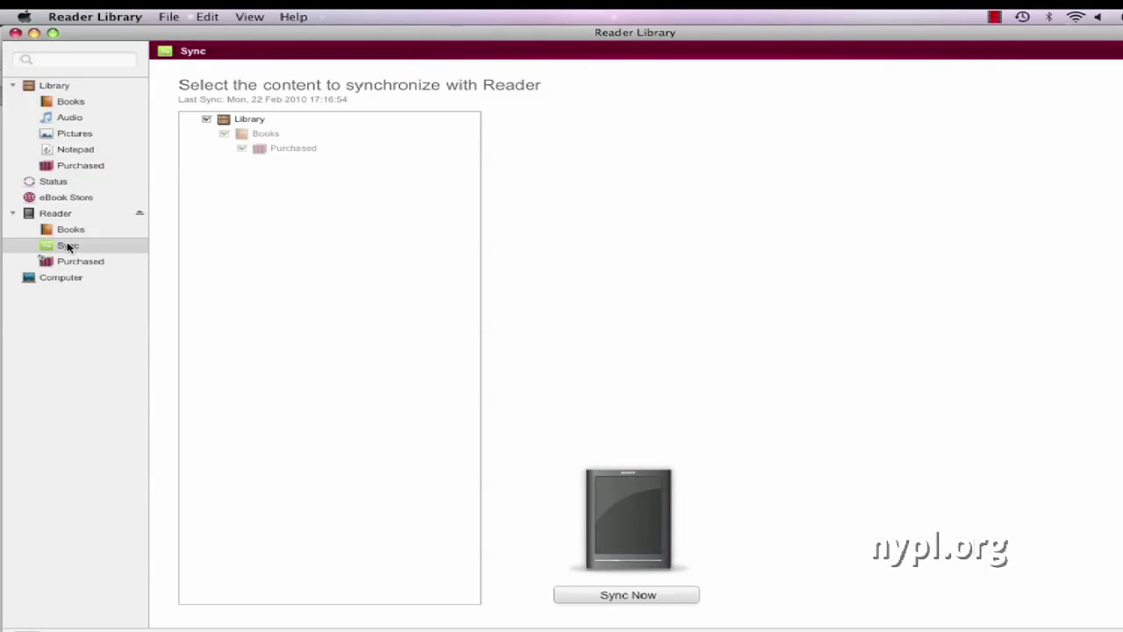
- Sync the library to the Reader device and view the Reader's books
left_click(668, 595)
left_click(63, 230)
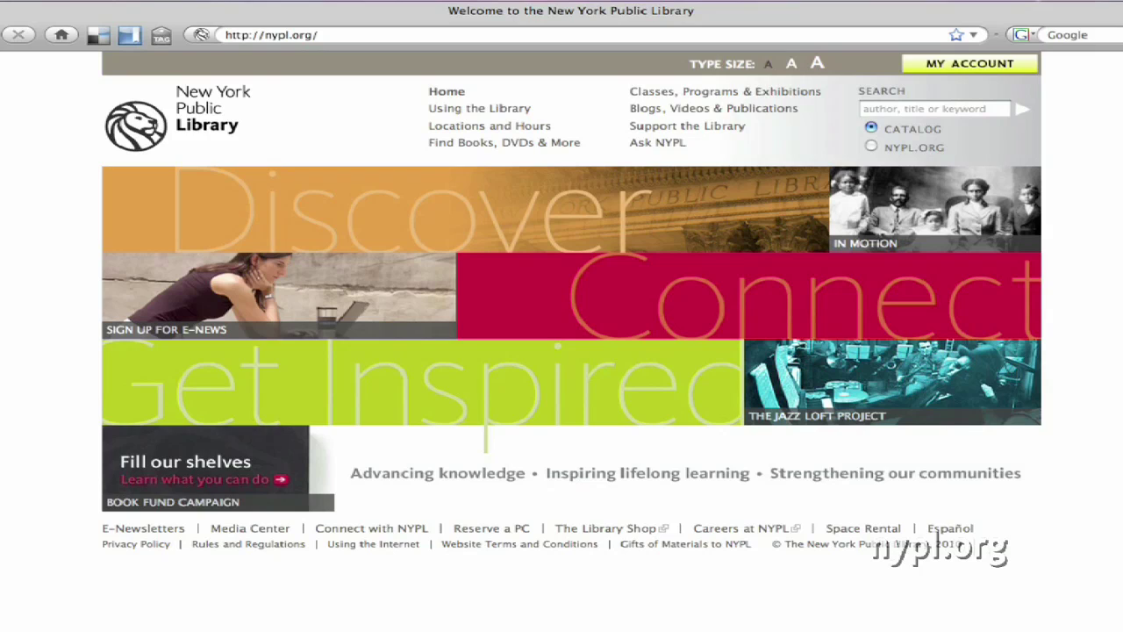
- From Ask NYPL, go to the eNYPL Quick Start Guides page
left_click(682, 145)
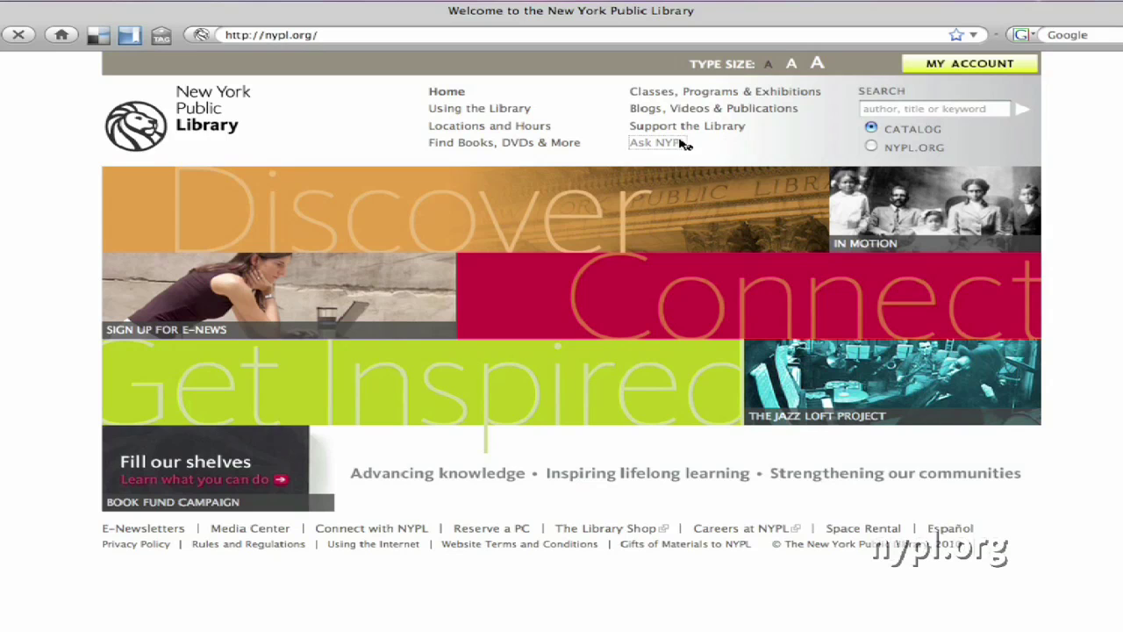
scroll(687, 231, "down", 5)
scroll(687, 231, "down", 1)
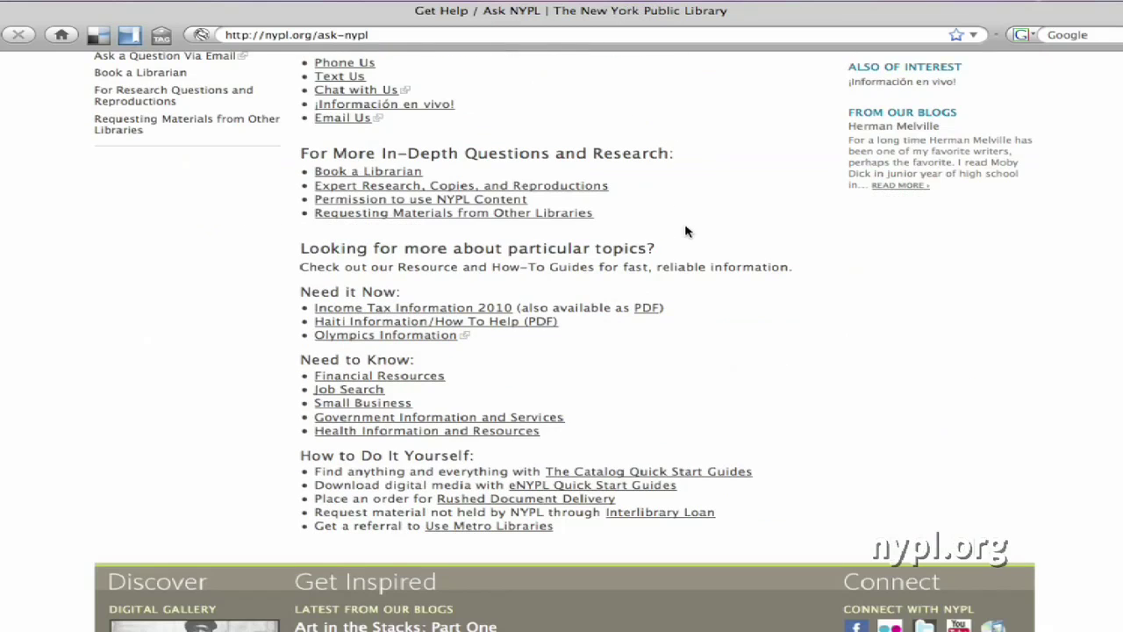
scroll(688, 231, "down", 3)
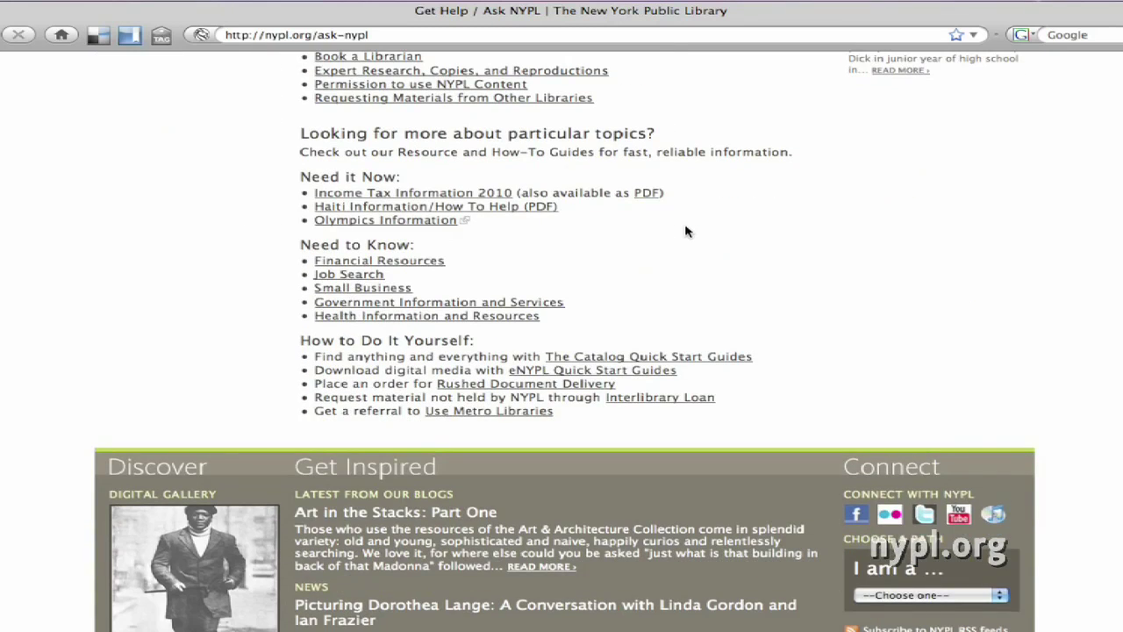
left_click(634, 378)
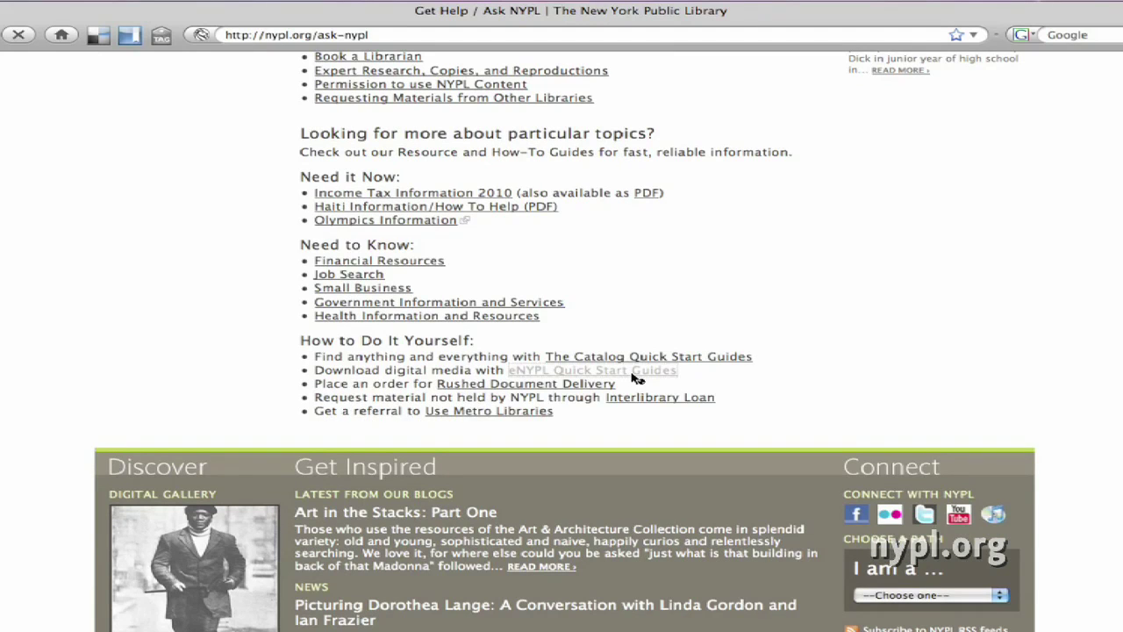